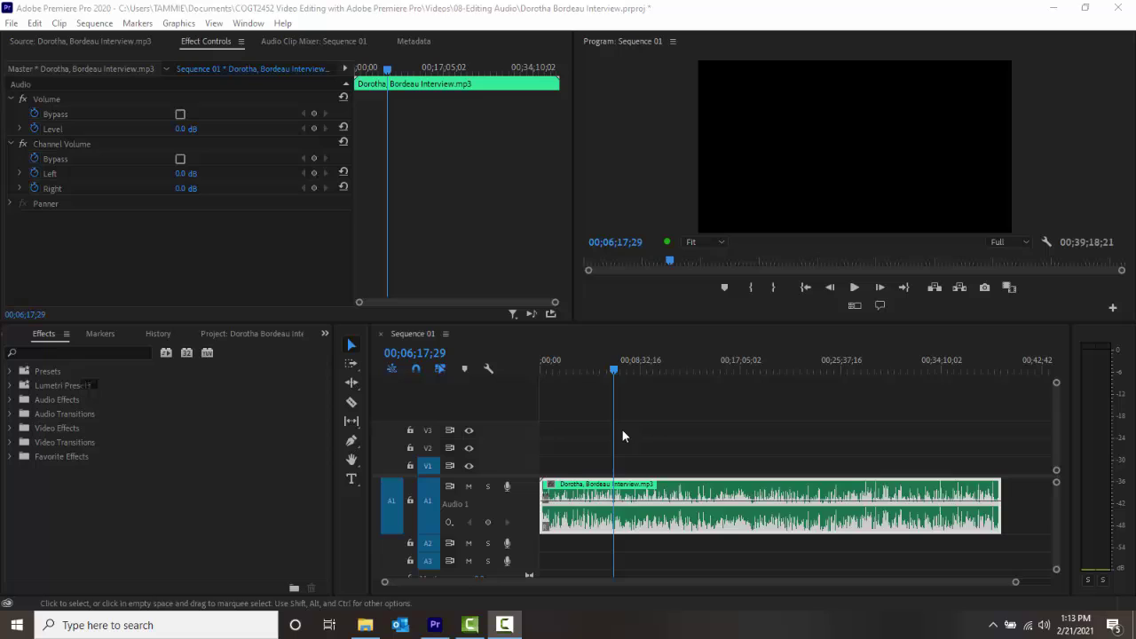
click(735, 457)
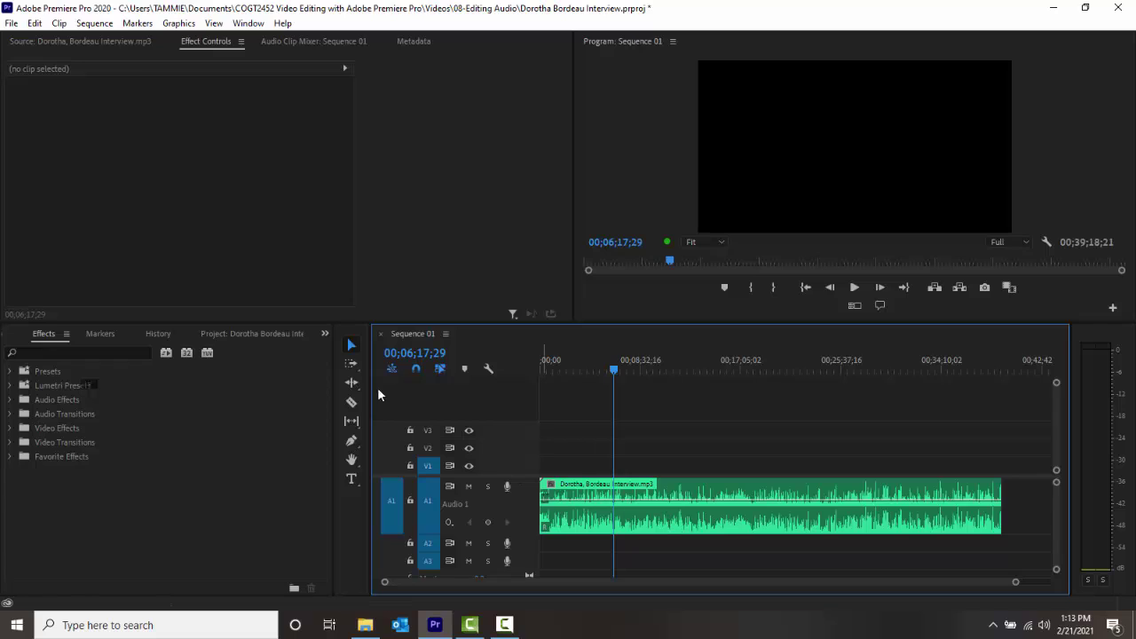
Expand Audio Effects > Delay and Echo and drag Delay toward the A1 interview clip
click(325, 335)
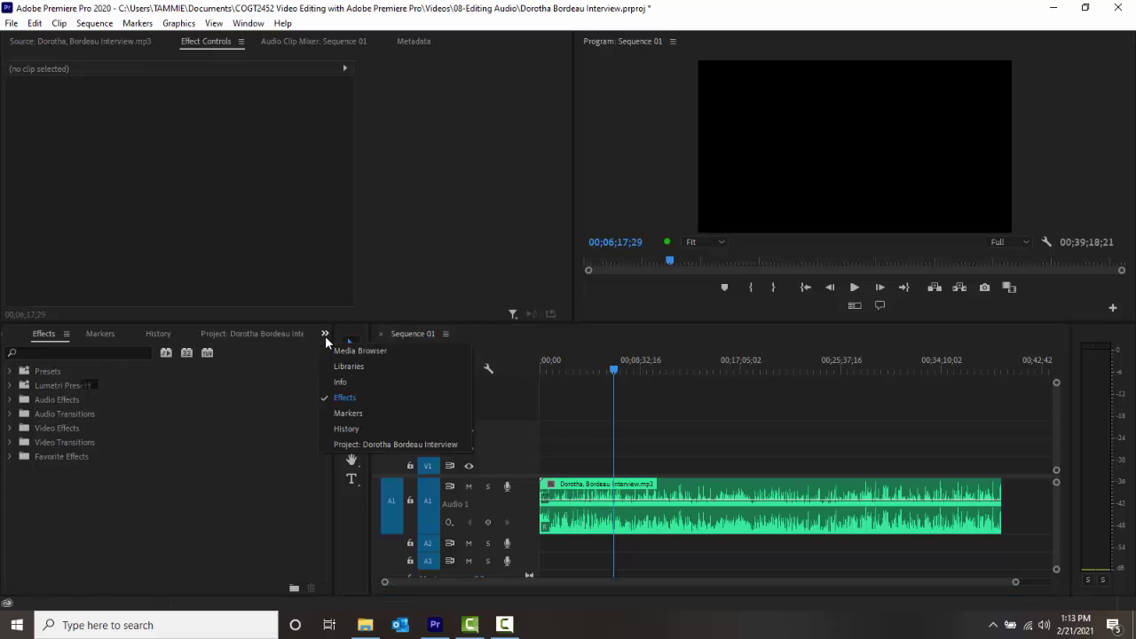
click(182, 515)
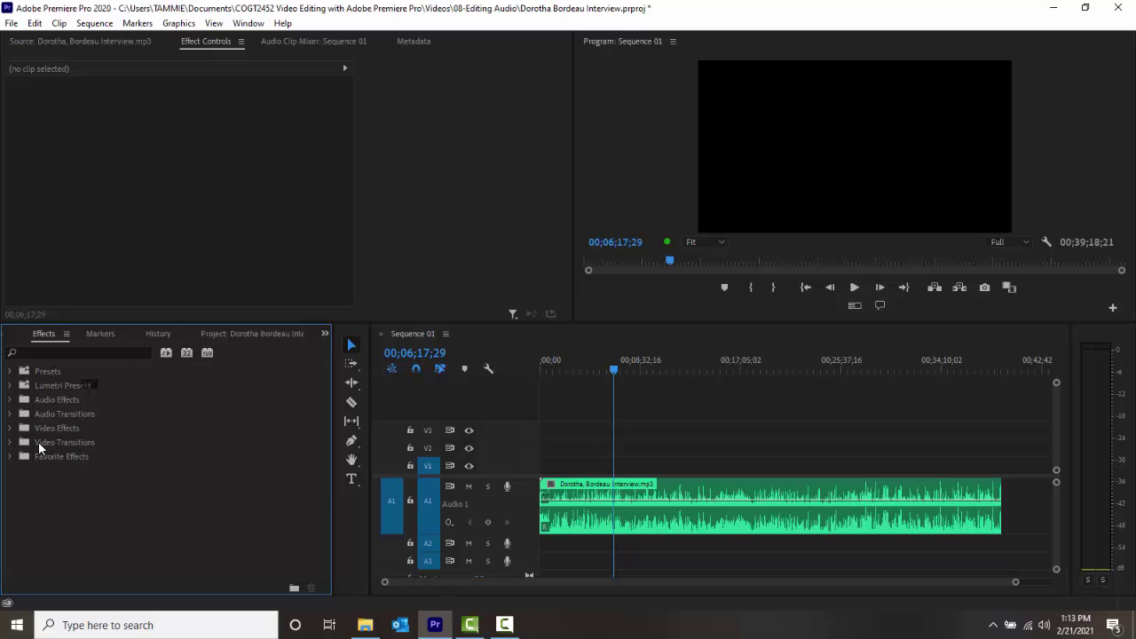
click(10, 400)
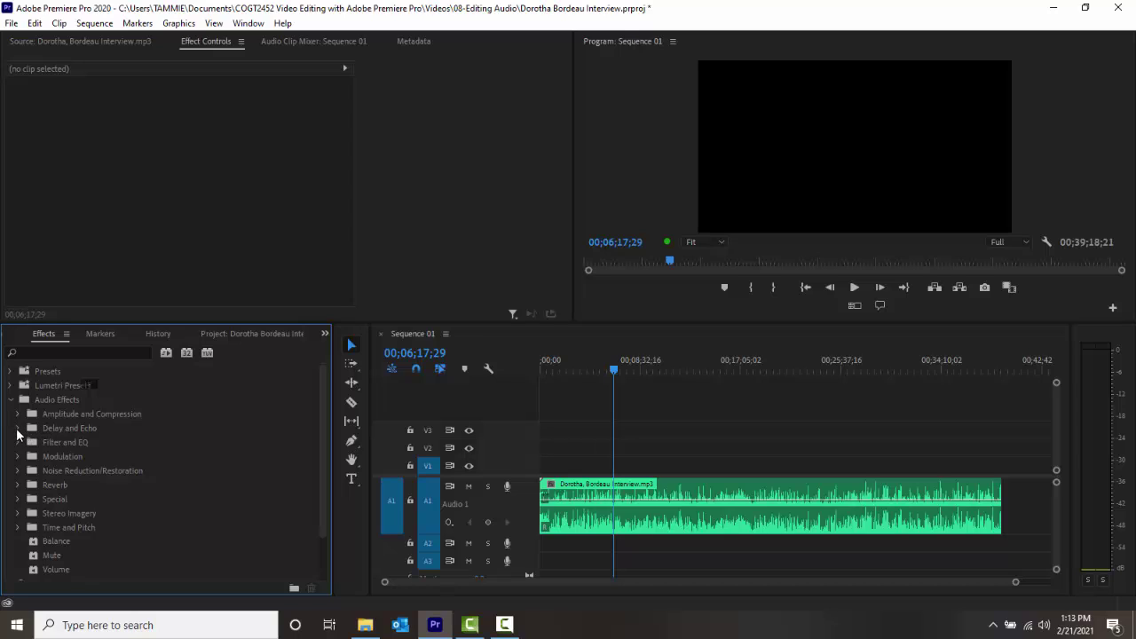
click(18, 429)
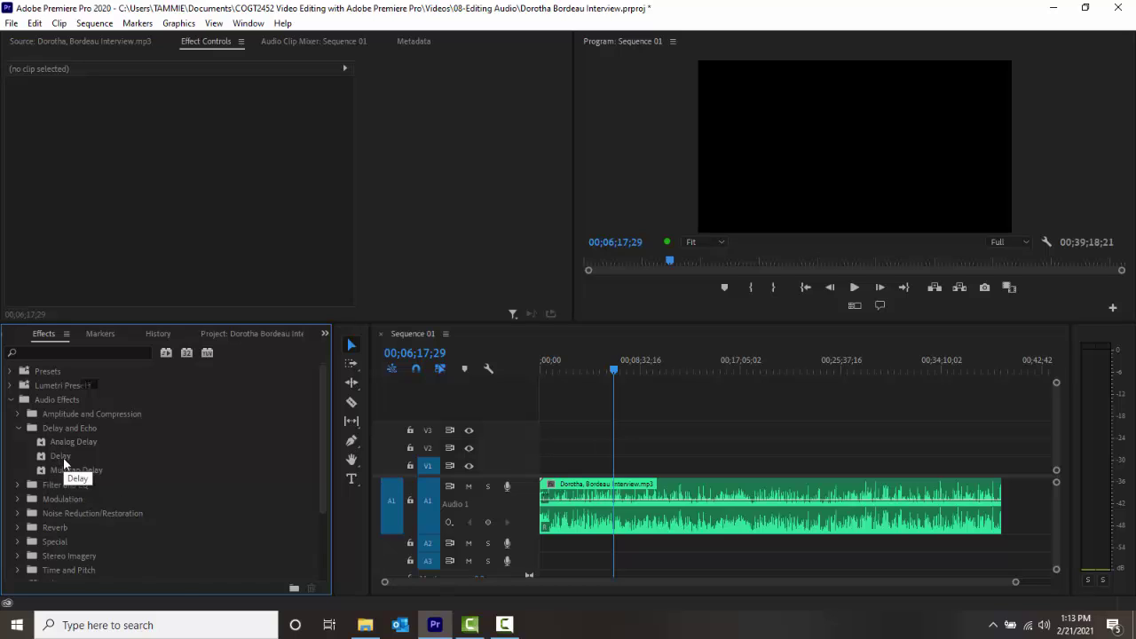
drag(63, 457, 680, 495)
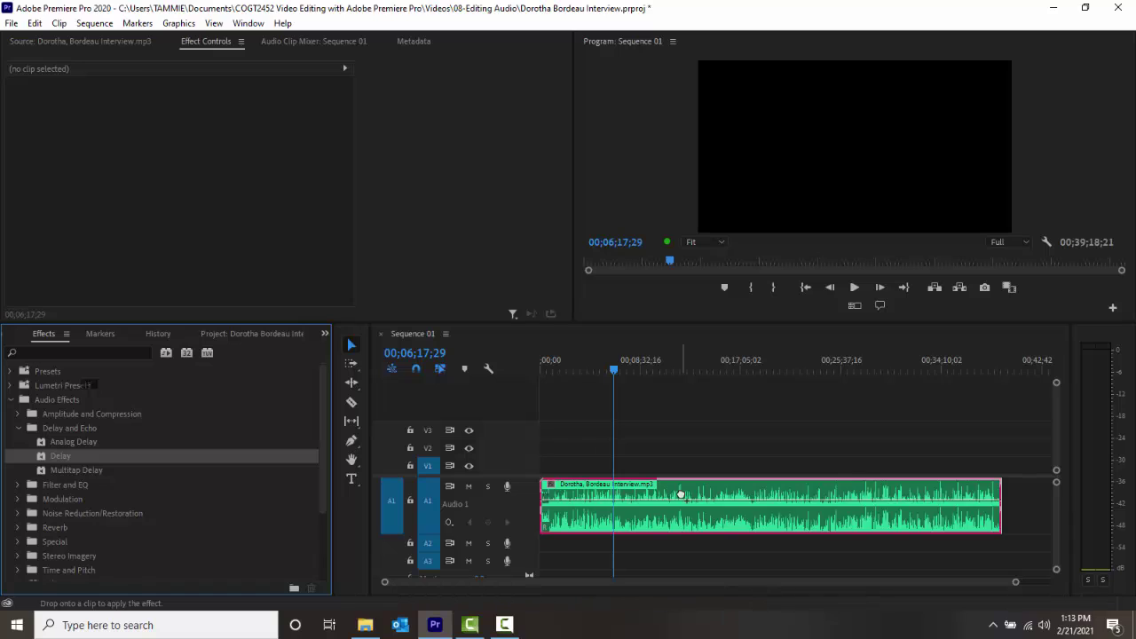
Drop Delay on the A1 clip and expand its Delay, Feedback and Mix sliders in Effect Controls
drag(680, 495, 680, 495)
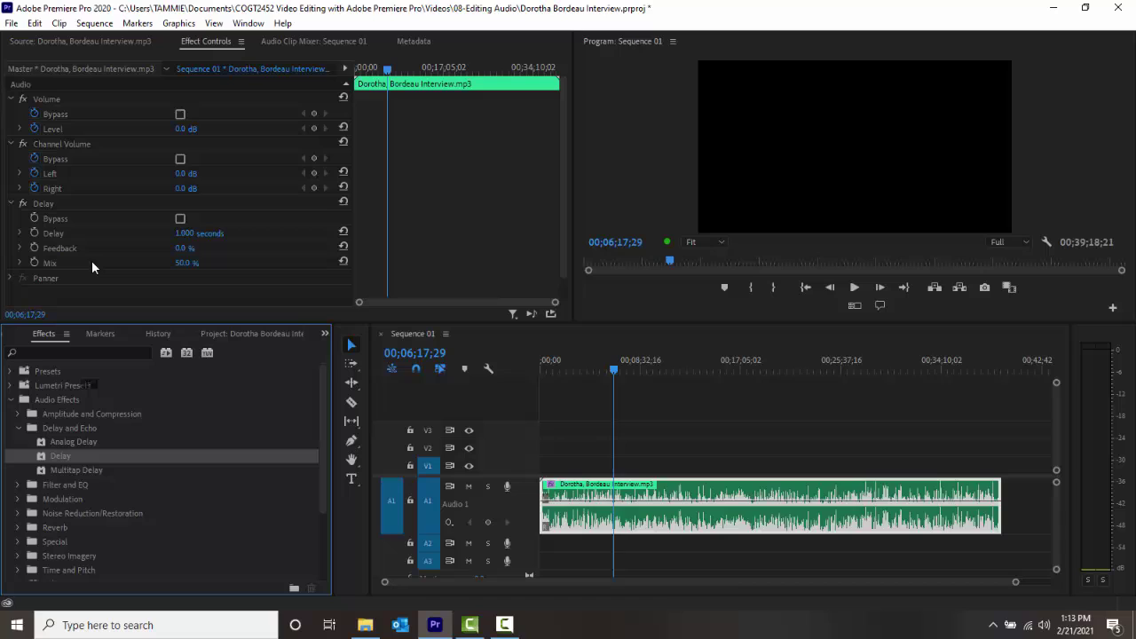
click(20, 233)
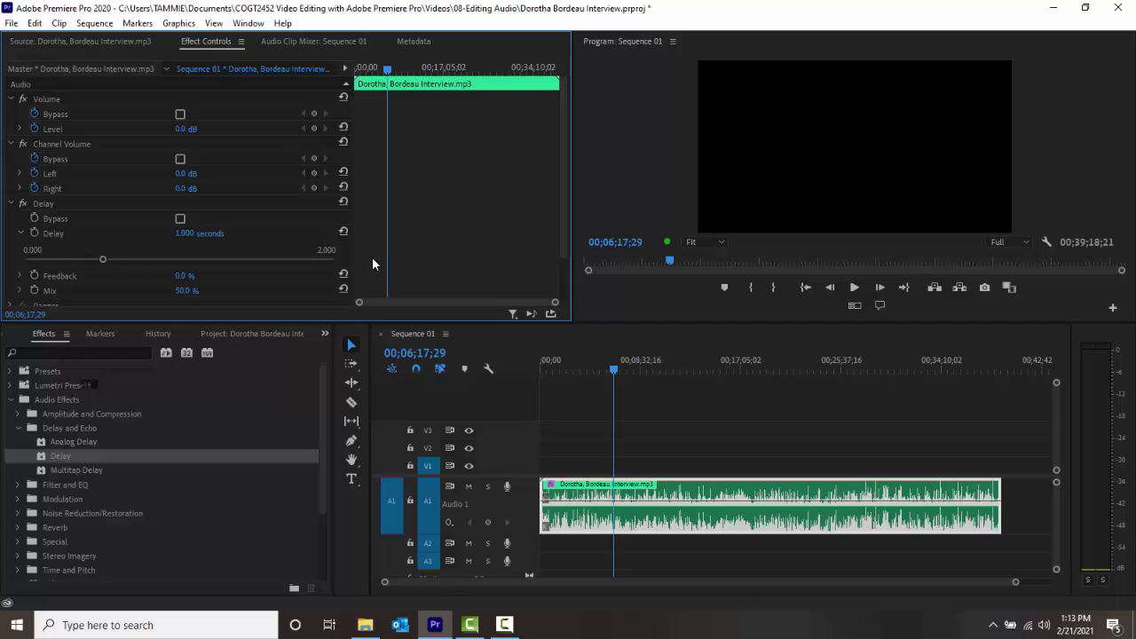
scroll(222, 245, down, 1)
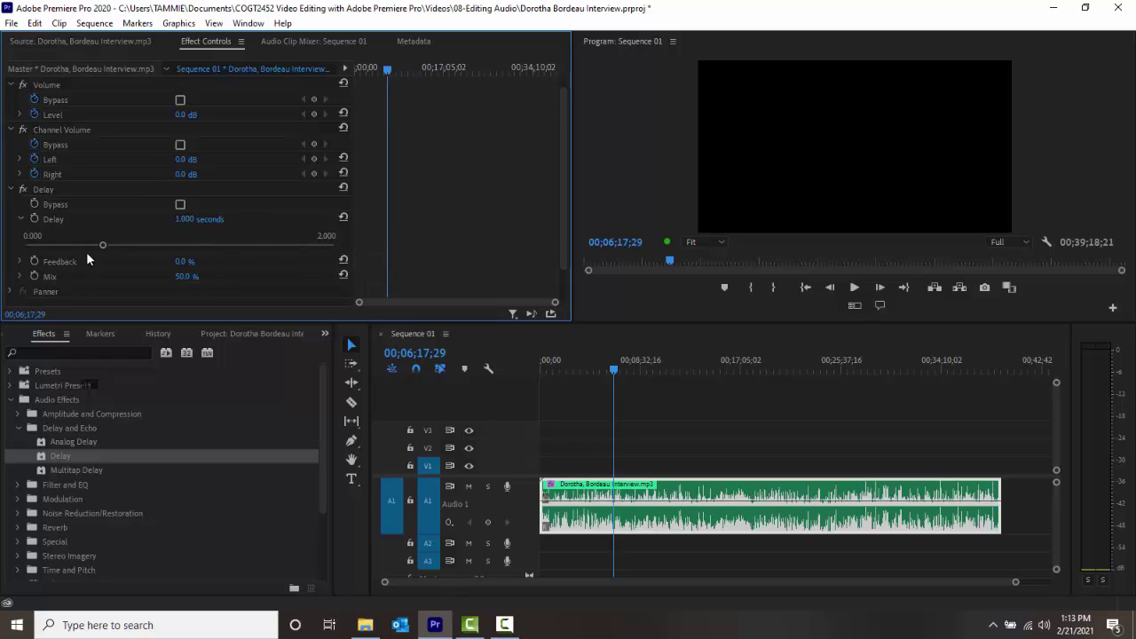
click(20, 261)
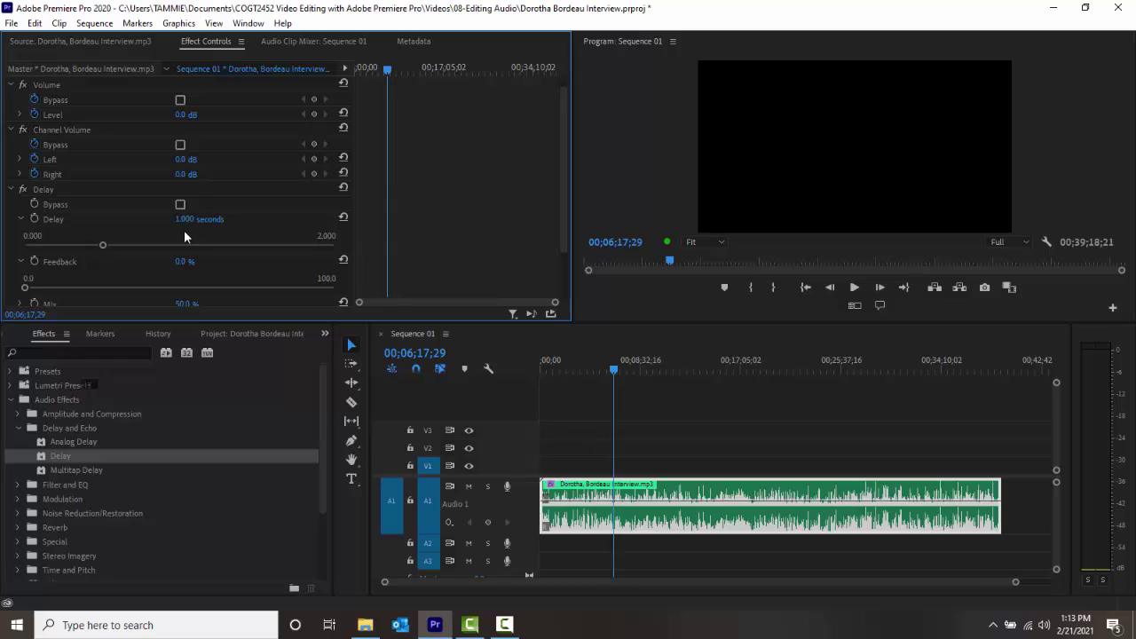
scroll(184, 230, down, 1)
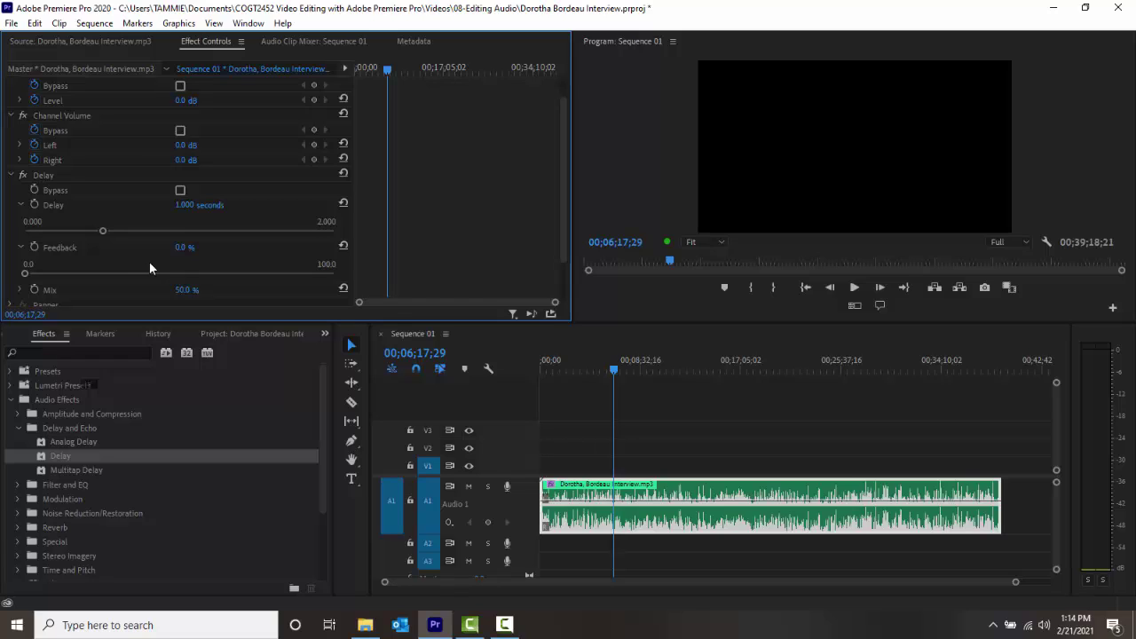
scroll(150, 268, down, 1)
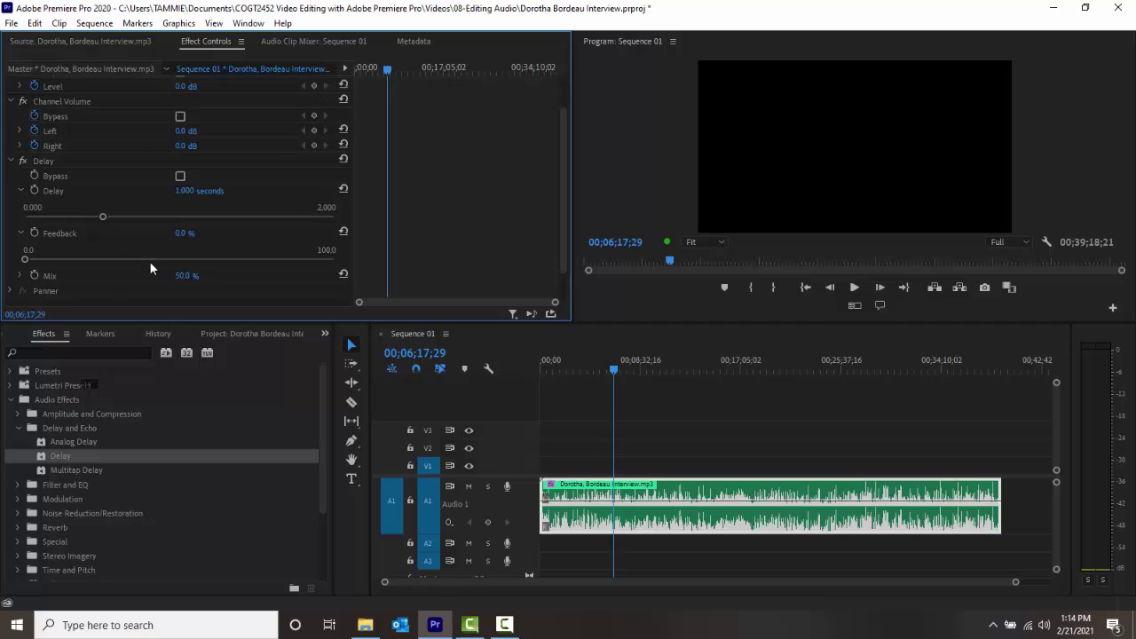
scroll(150, 267, down, 1)
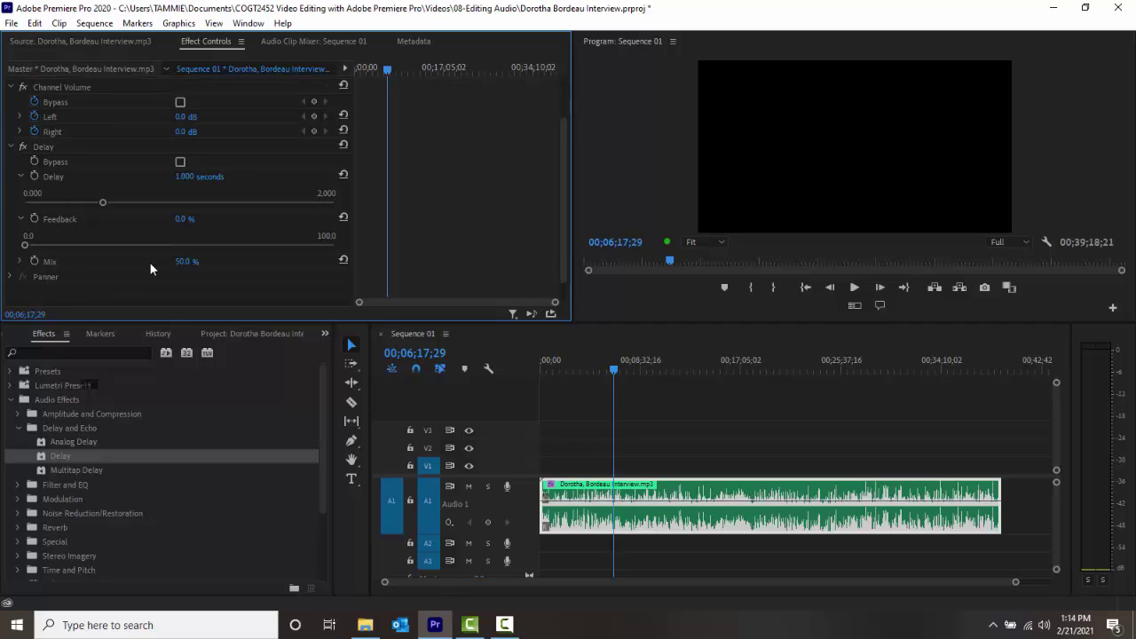
click(21, 262)
scroll(116, 275, down, 1)
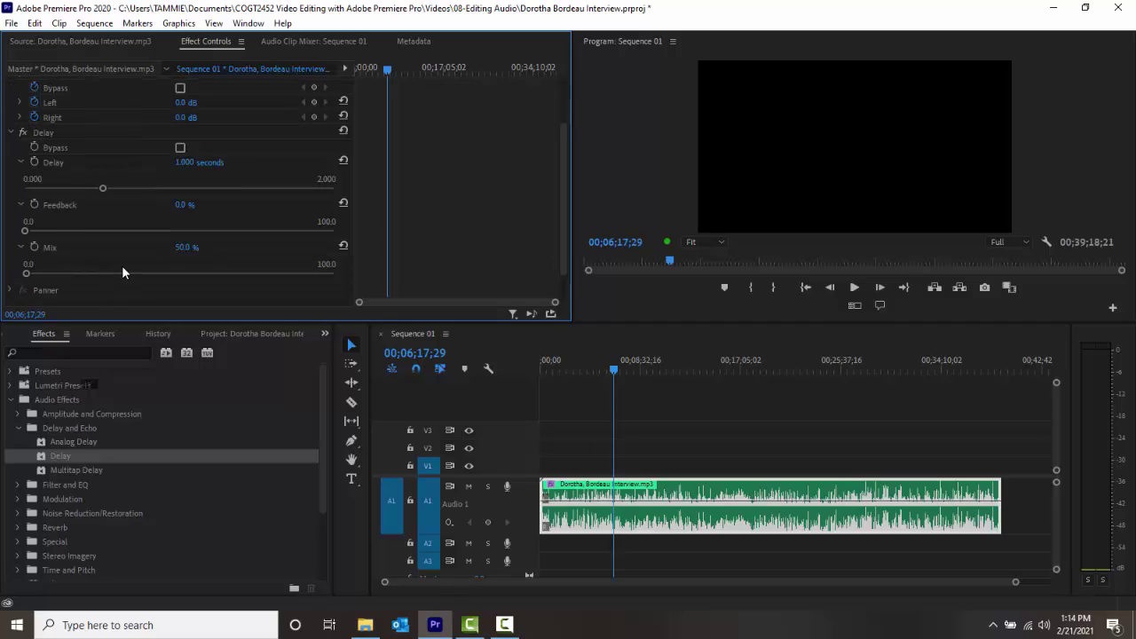
Play the interview and drag the Delay time slider until it settles at 0.064 seconds
click(854, 289)
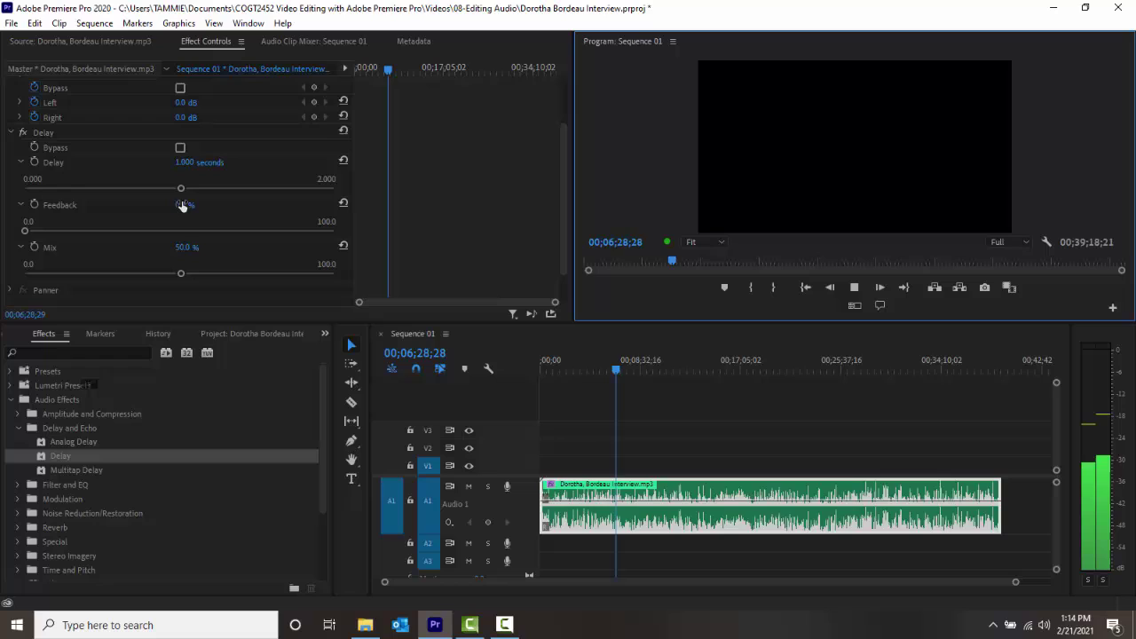
click(179, 188)
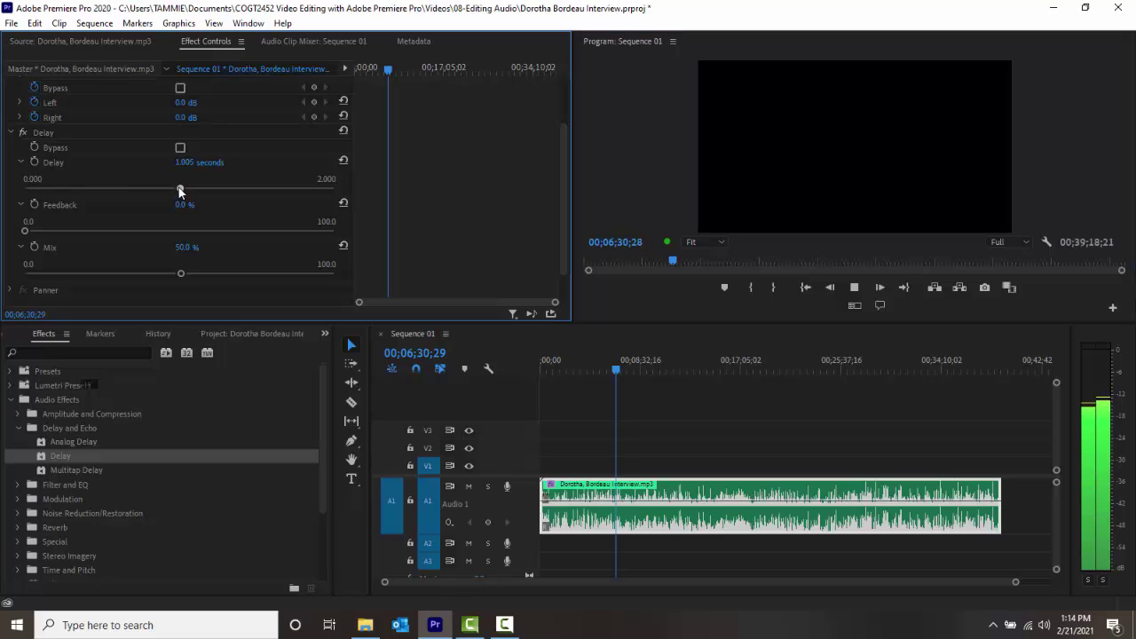
drag(180, 189, 68, 186)
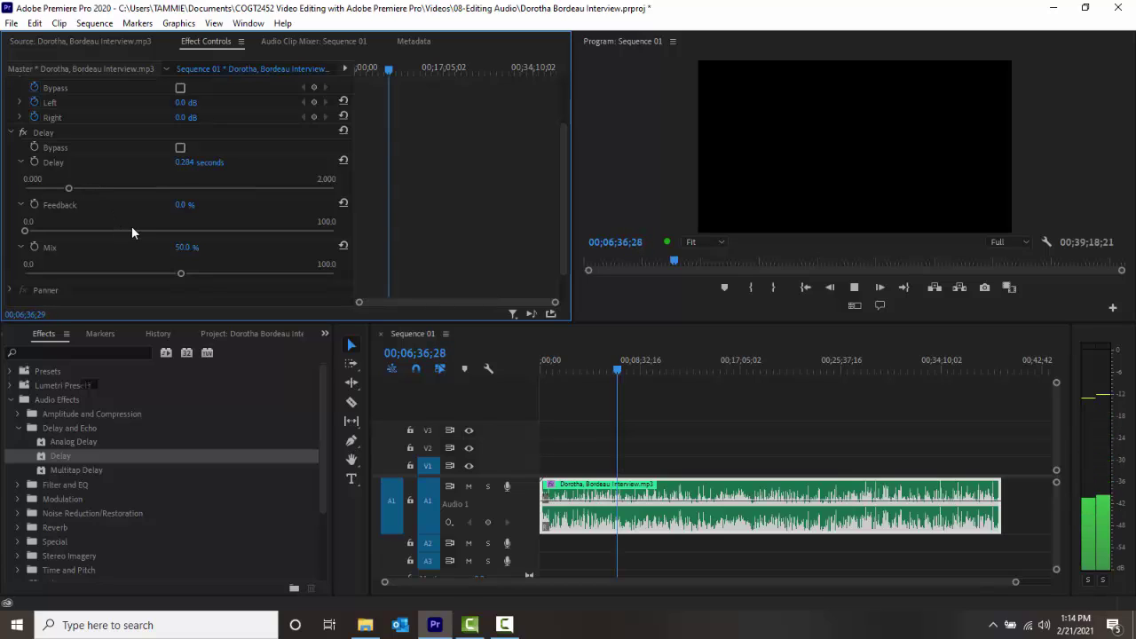
drag(67, 189, 306, 205)
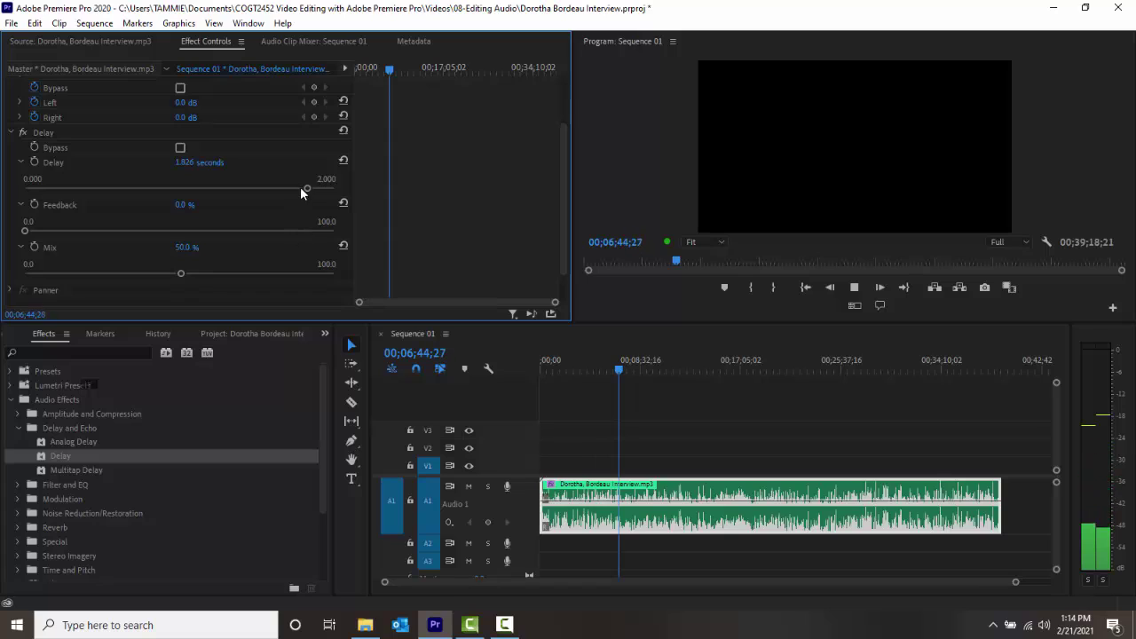
drag(306, 187, 47, 185)
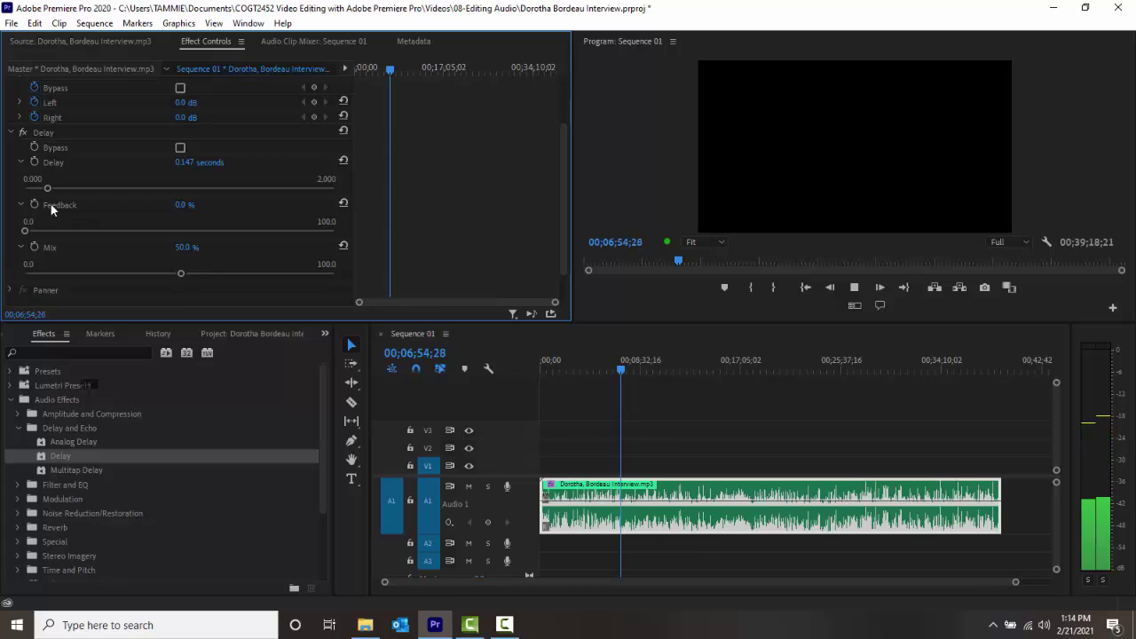
drag(47, 186, 34, 193)
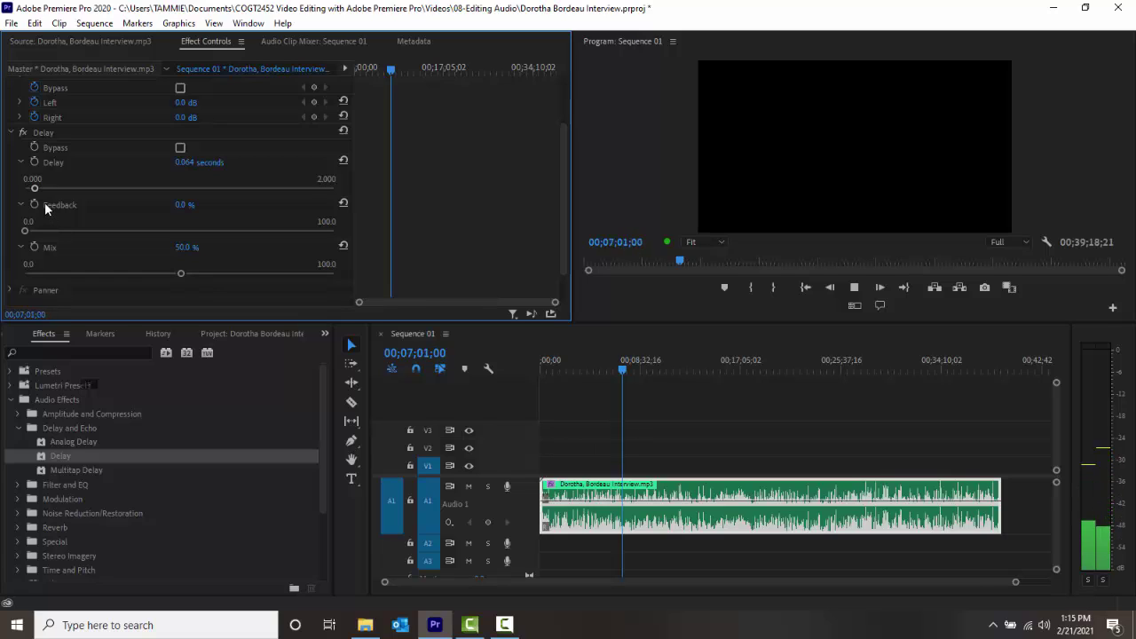
Keyframe the 0.064-second Delay time and raise Feedback to about 57.1%
click(47, 161)
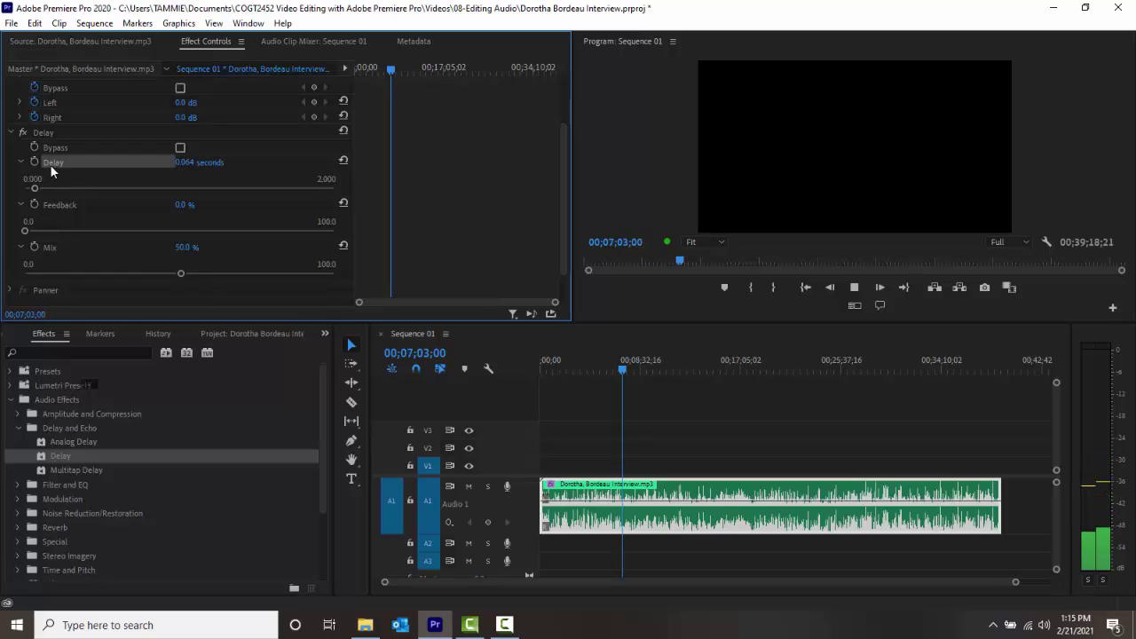
click(36, 161)
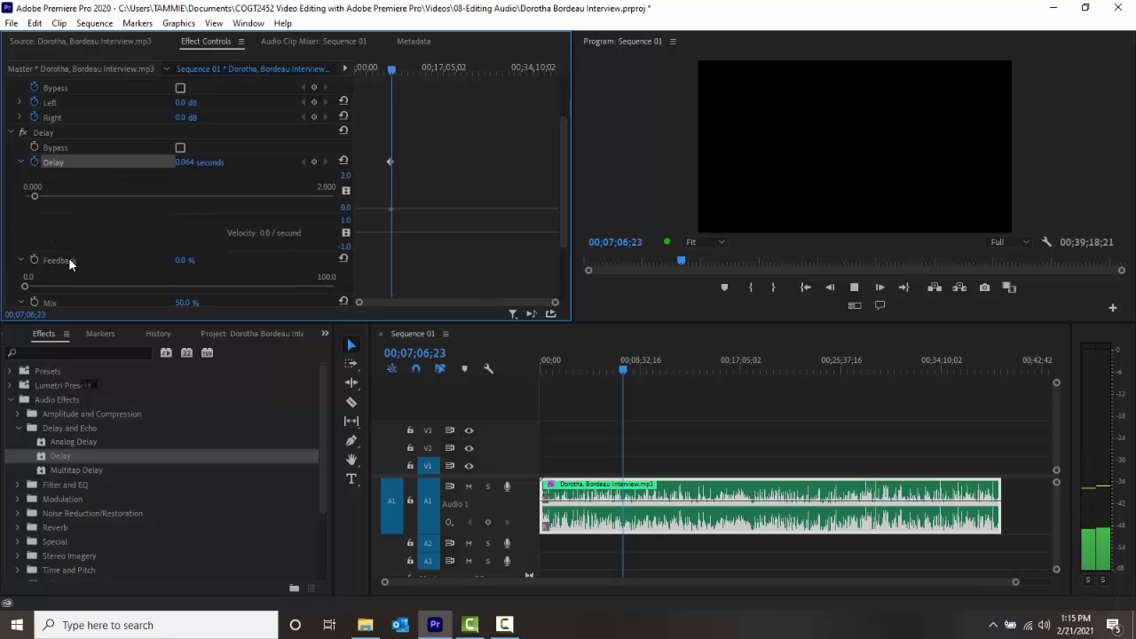
scroll(80, 264, down, 1)
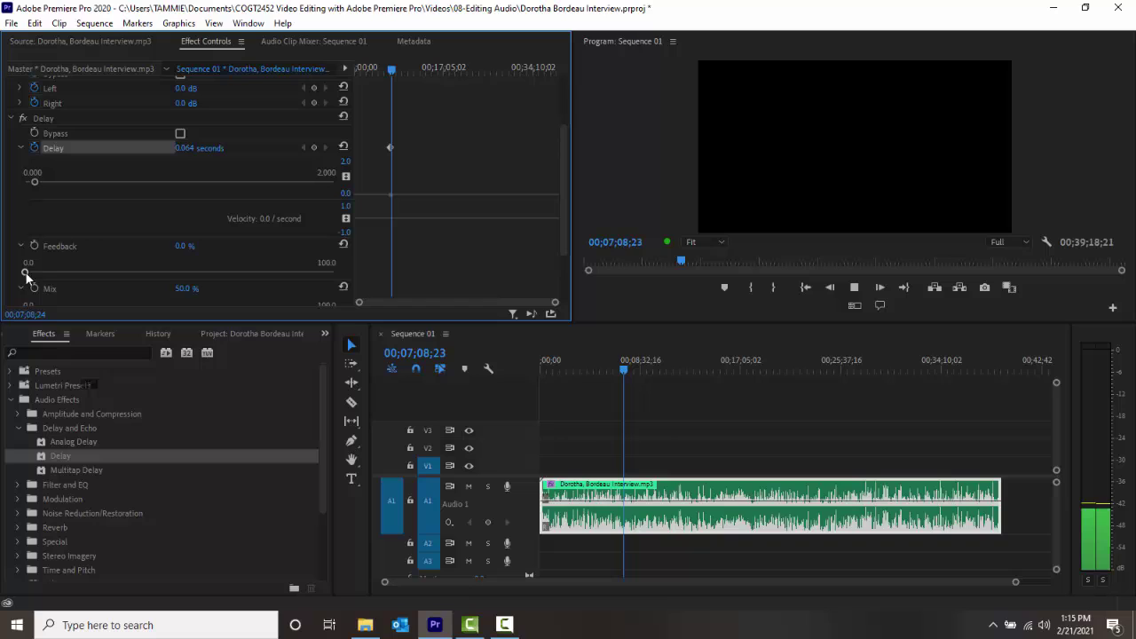
drag(25, 272, 201, 271)
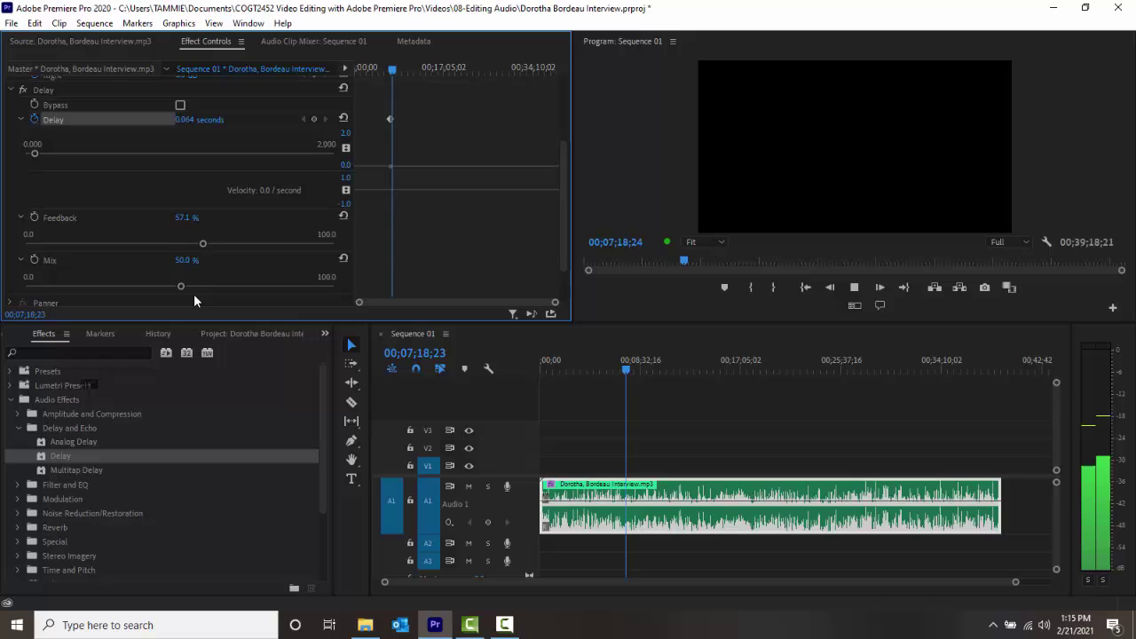
Keyframe Feedback, lower it again, and cancel the warning to keep the Feedback keyframes
scroll(194, 294, down, 3)
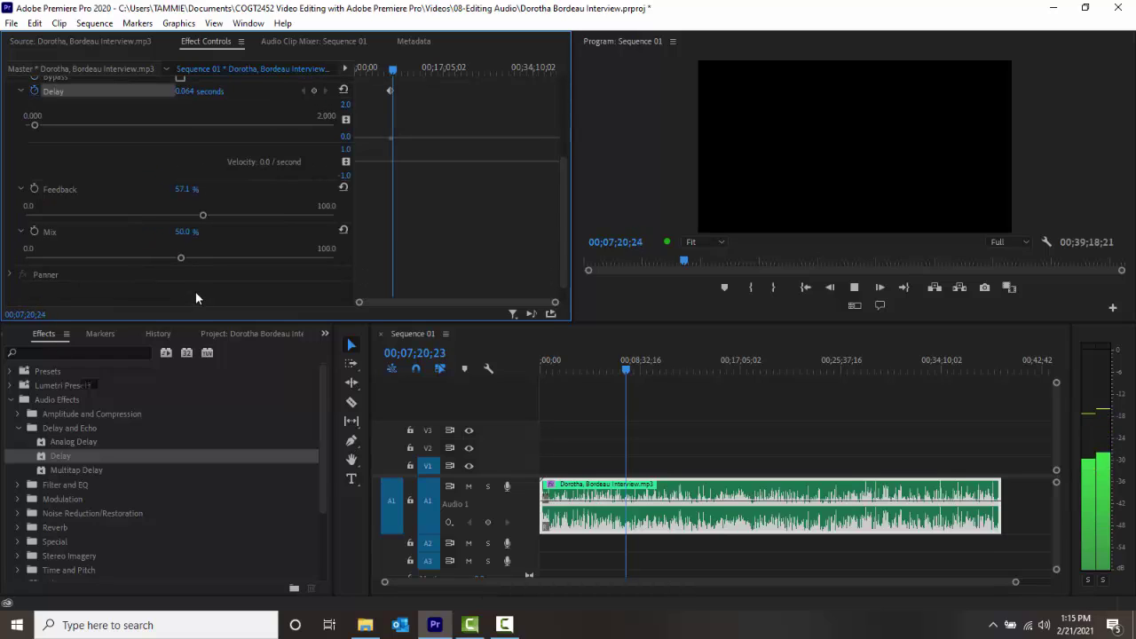
click(35, 189)
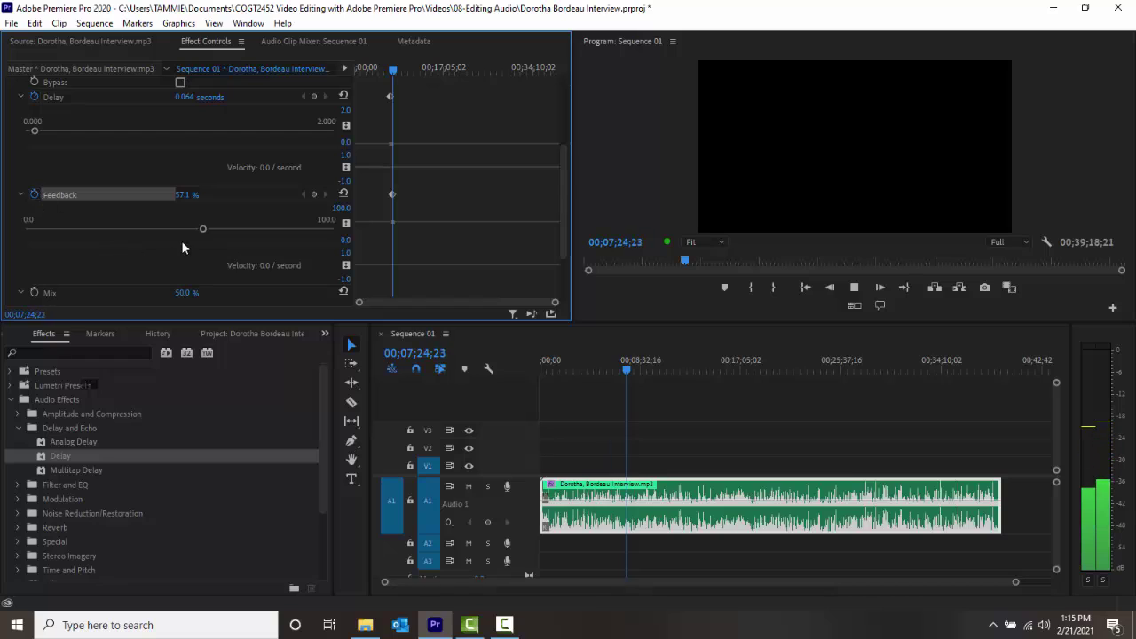
scroll(202, 236, down, 1)
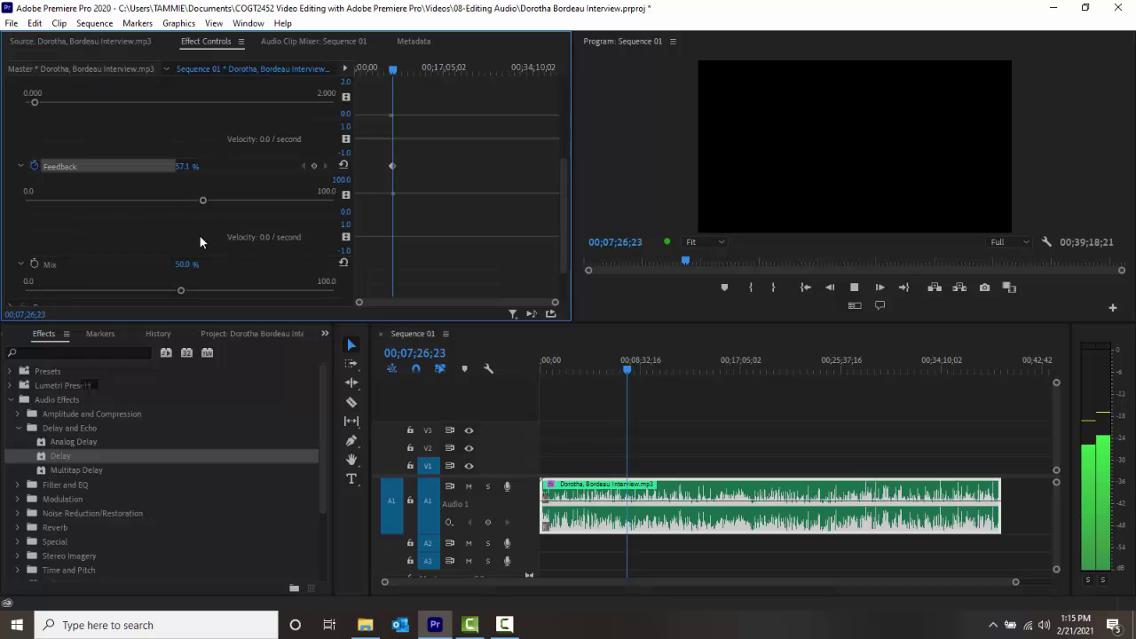
scroll(199, 235, down, 1)
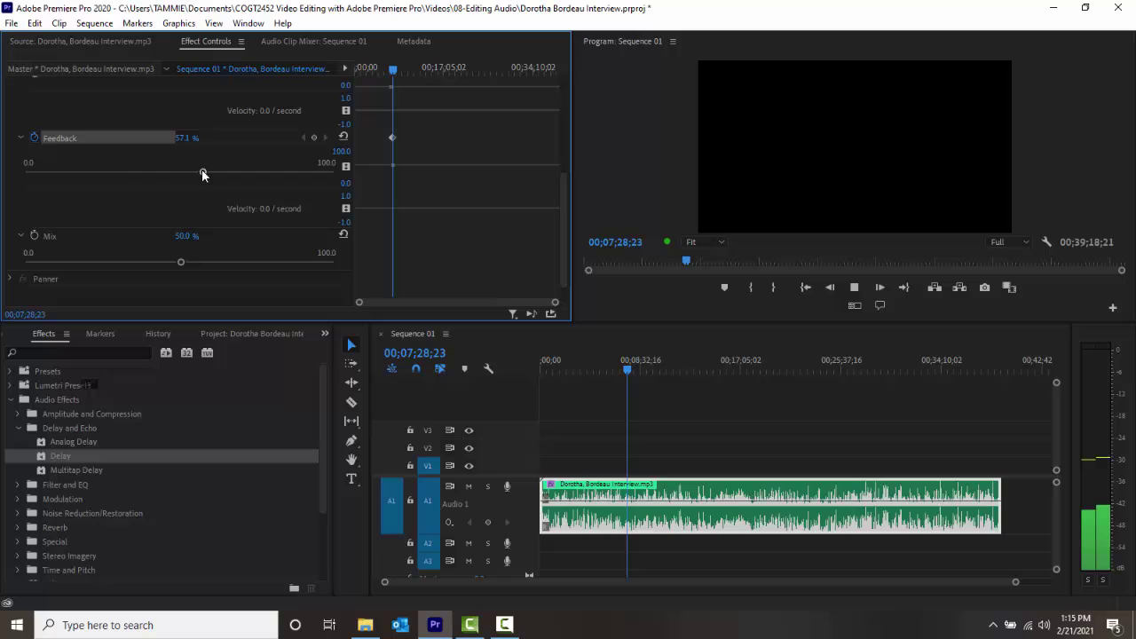
drag(203, 172, 70, 171)
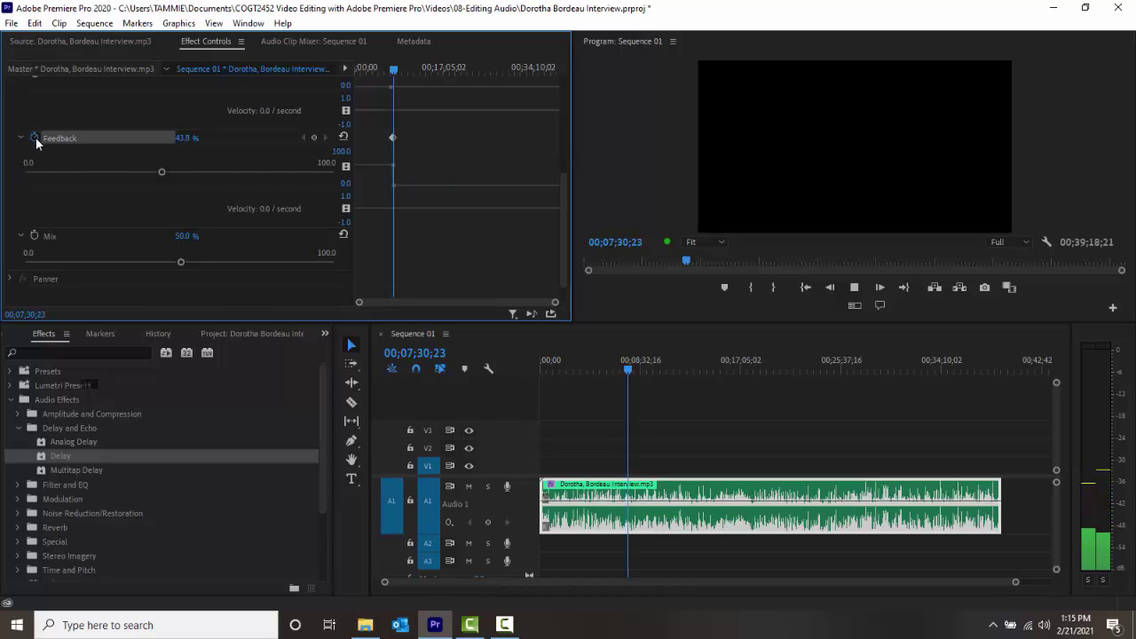
click(34, 138)
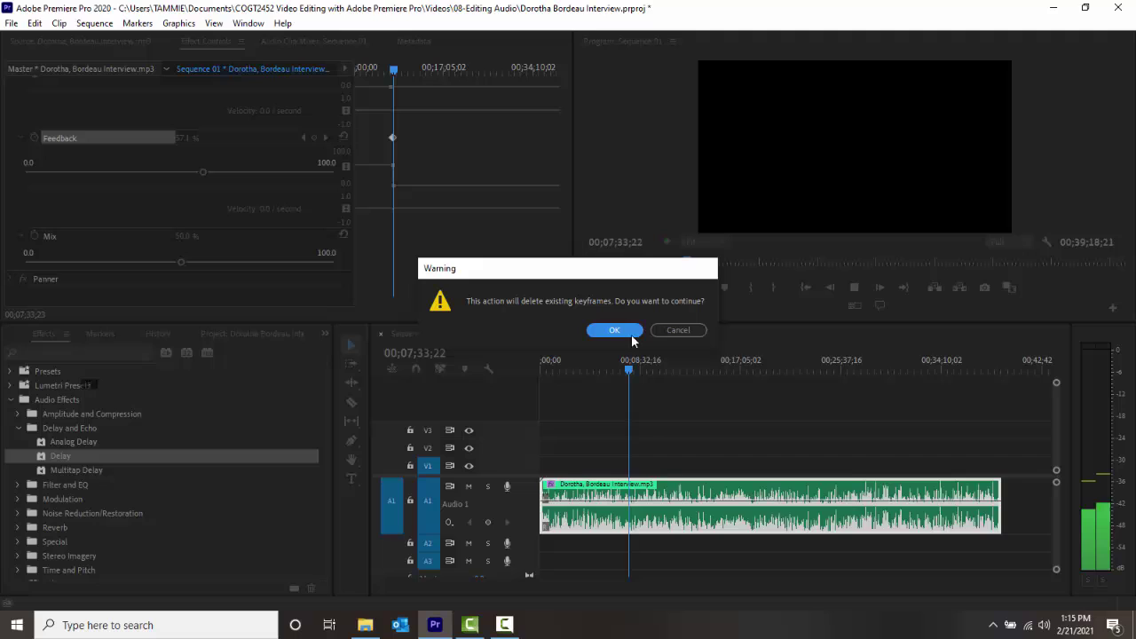
click(675, 330)
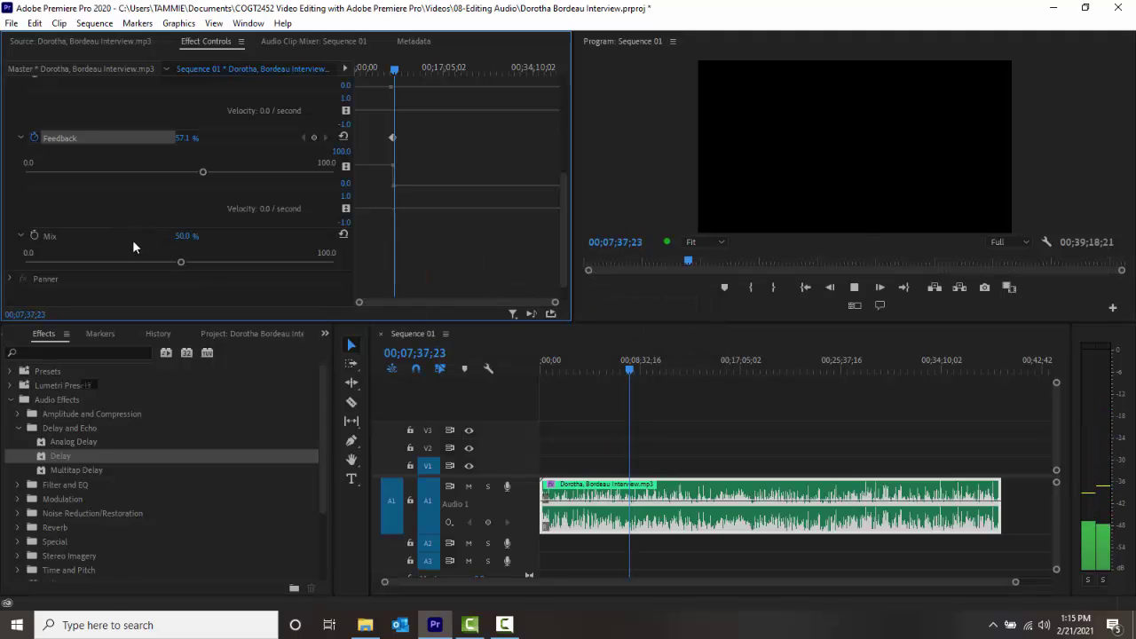
Drag the Delay effect's Mix slider down to 33.5% and stop Program Monitor playback
scroll(139, 258, down, 1)
drag(182, 246, 284, 258)
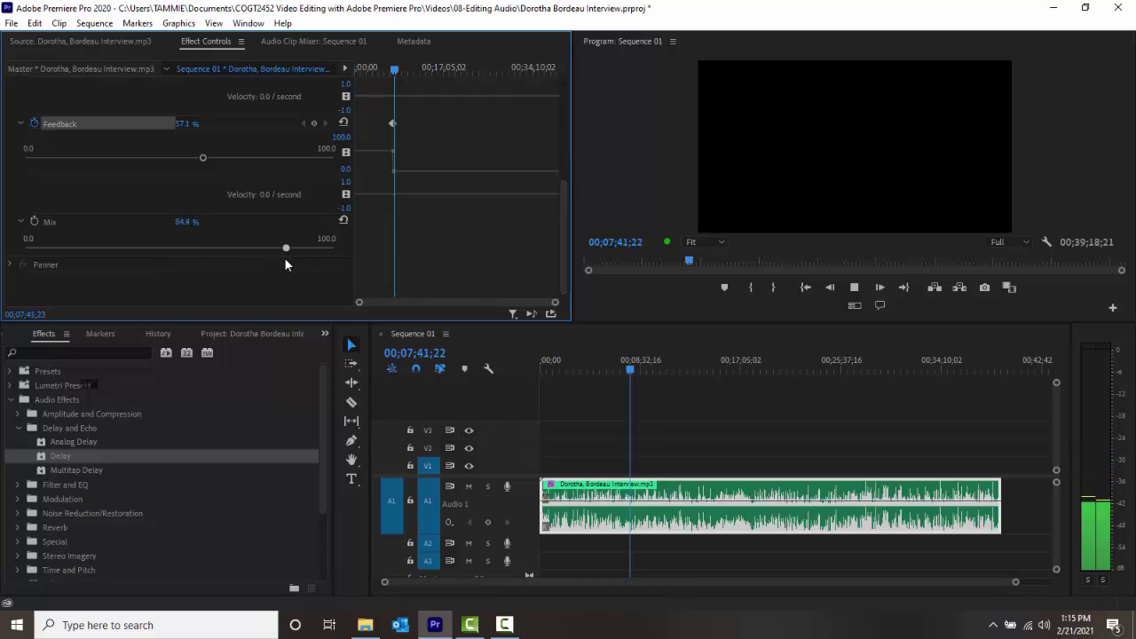
drag(284, 258, 127, 253)
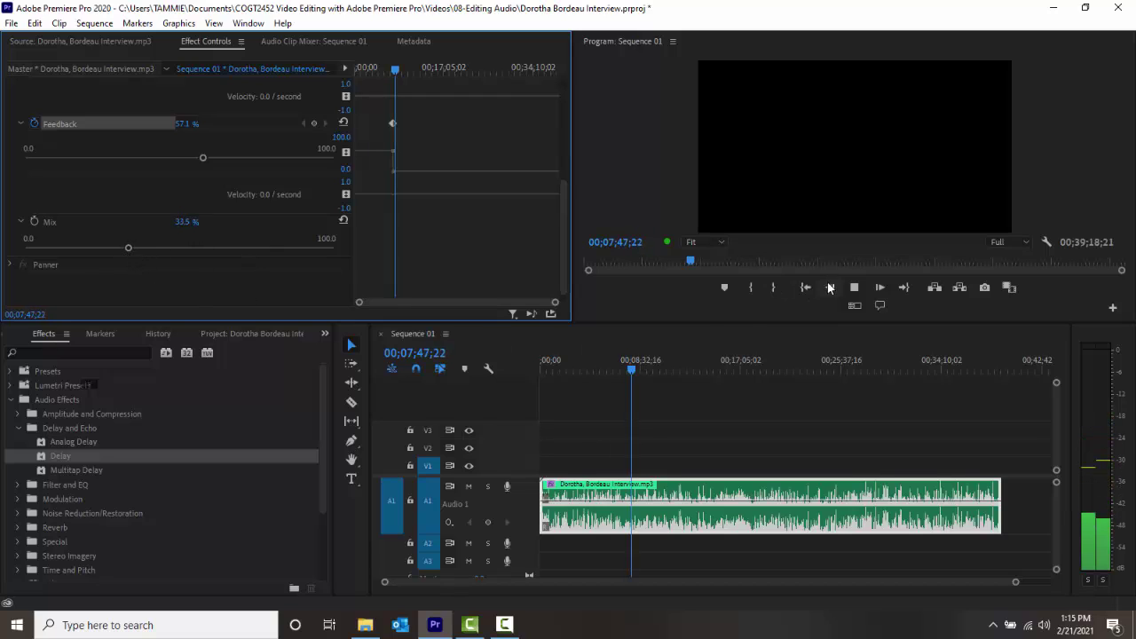
click(855, 288)
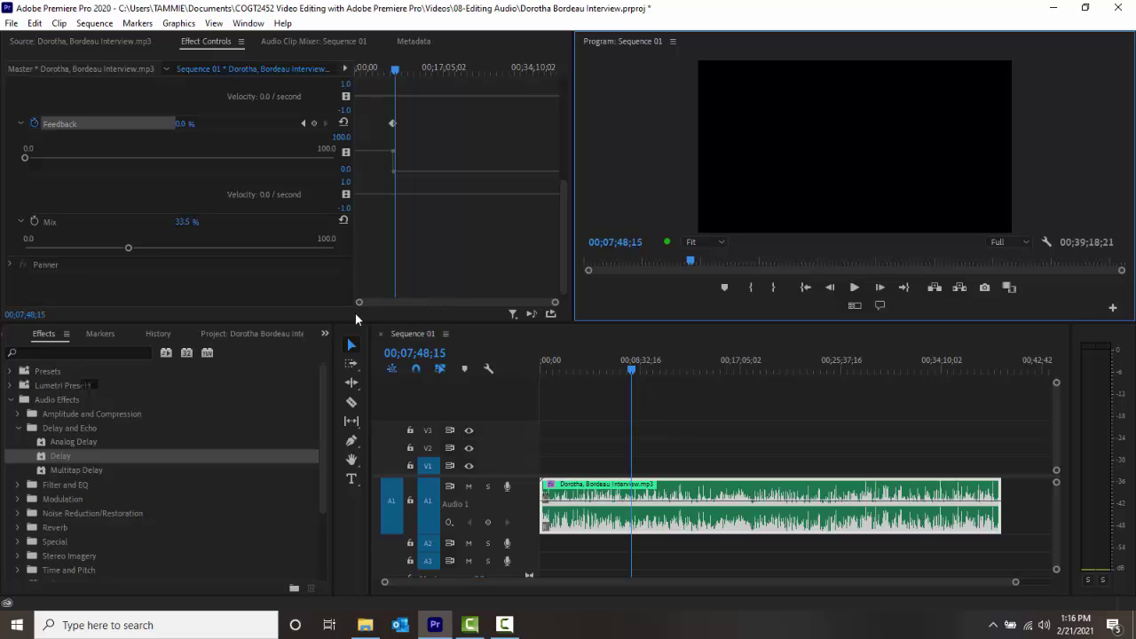
scroll(267, 265, up, 4)
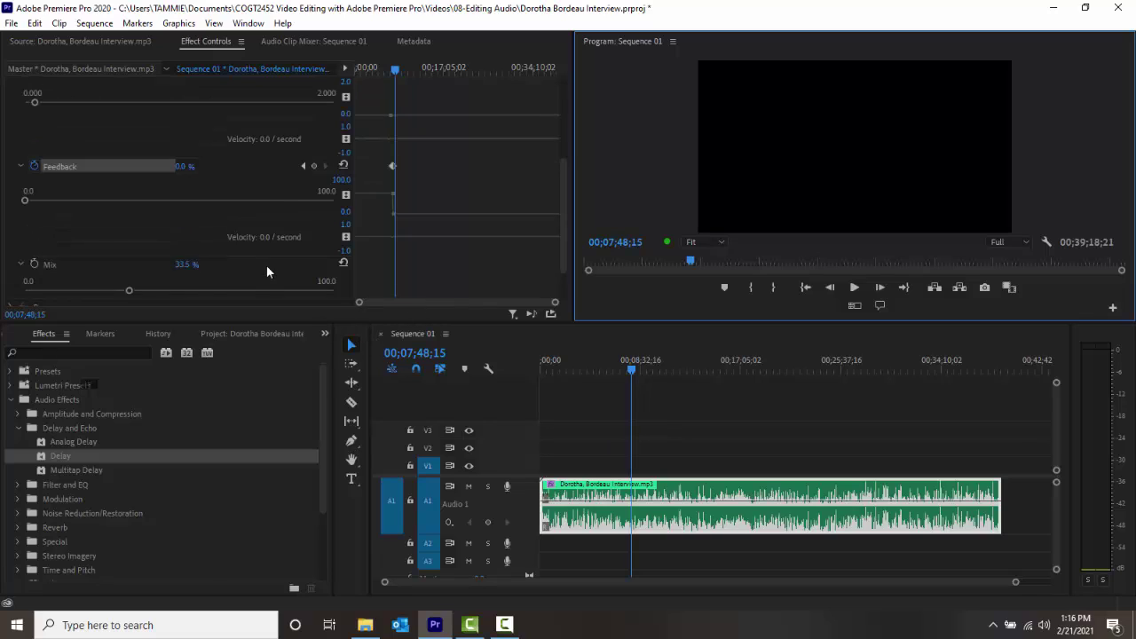
scroll(260, 270, up, 1)
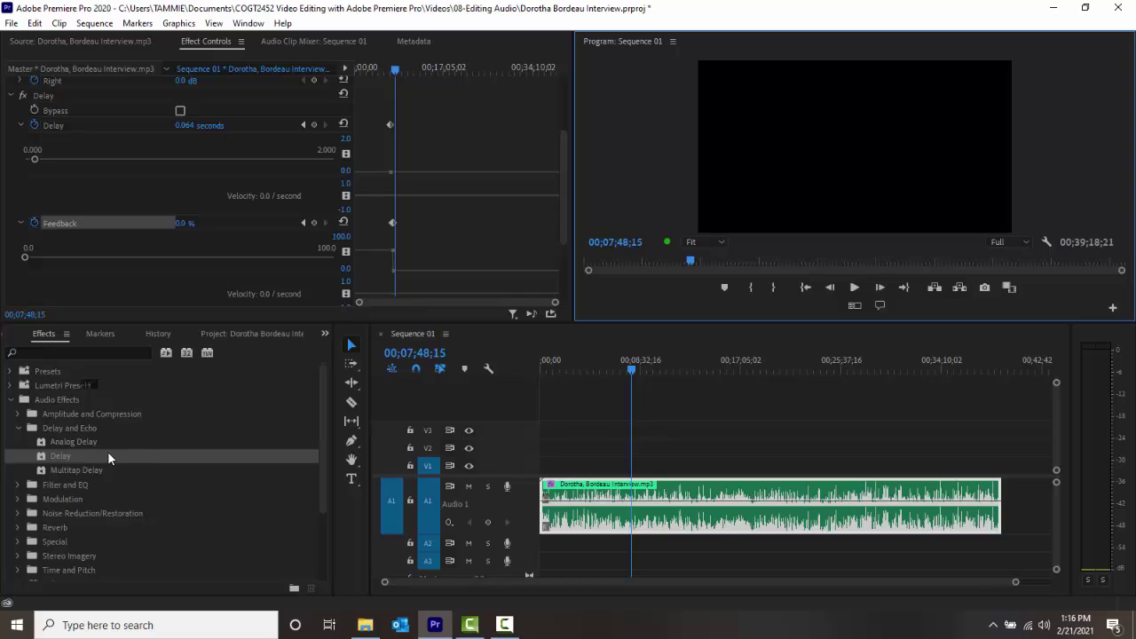